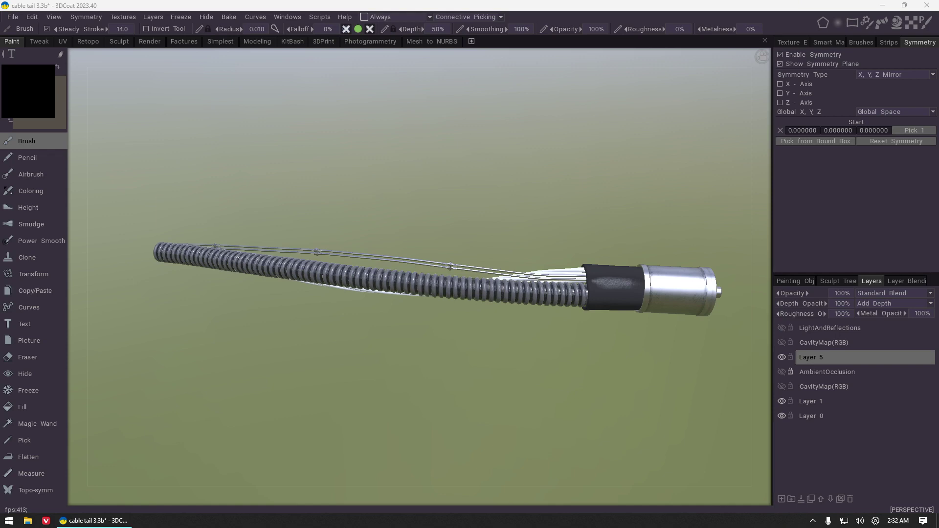
click(671, 9)
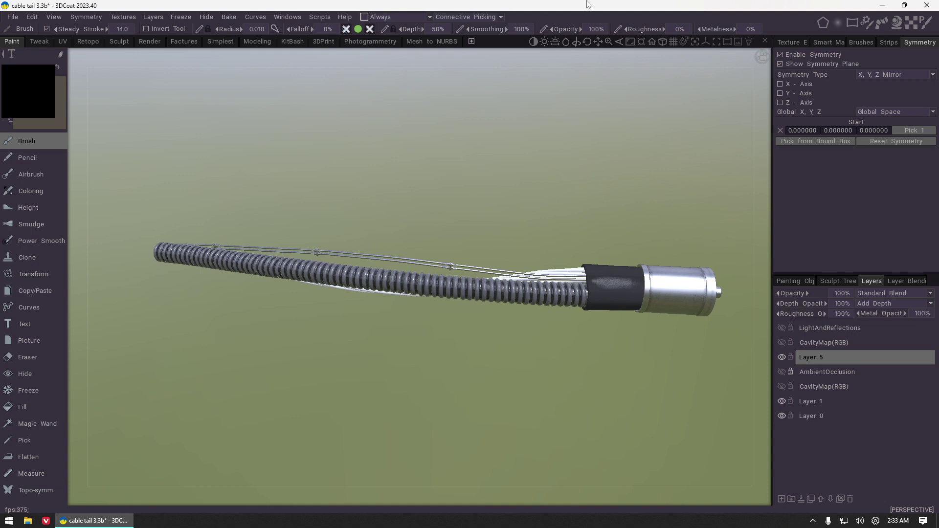
middle_drag(583, 214, 538, 218)
scroll(539, 219, up, 5)
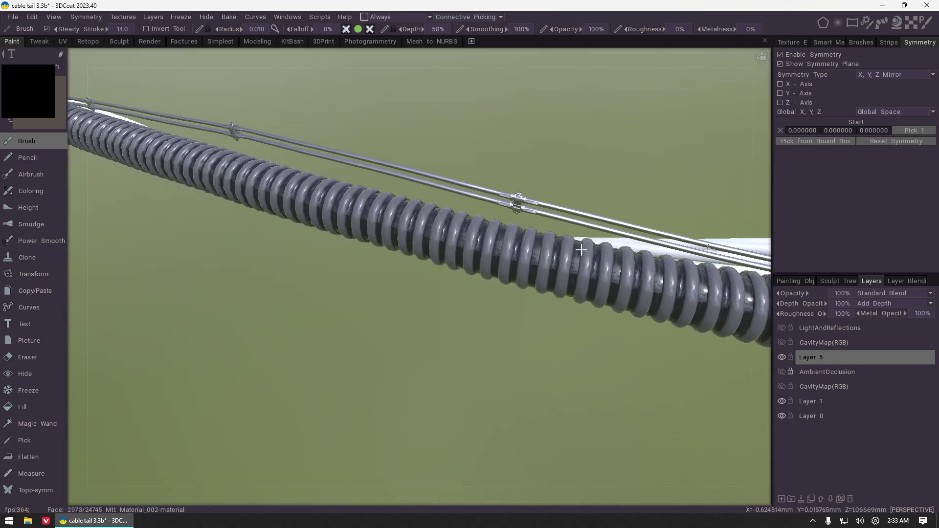
middle_drag(485, 331, 375, 390)
scroll(374, 390, down, 6)
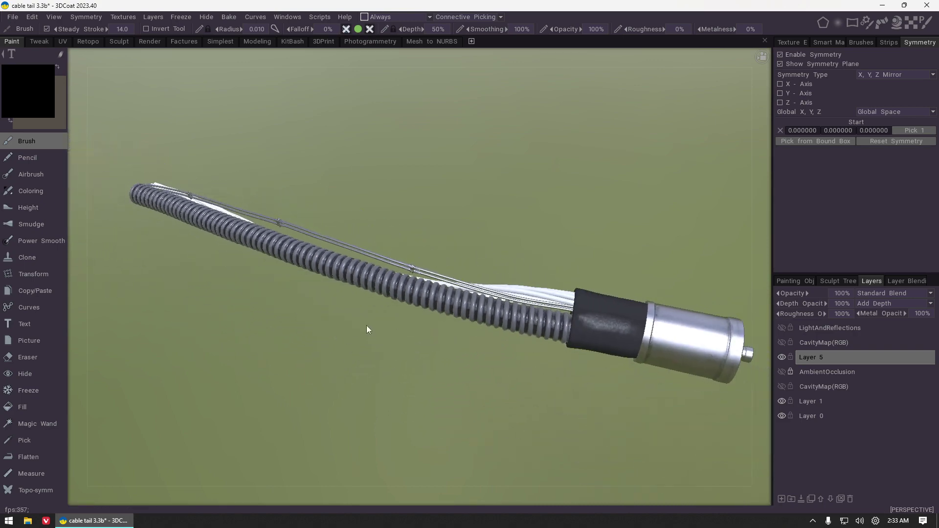
middle_drag(590, 216, 600, 190)
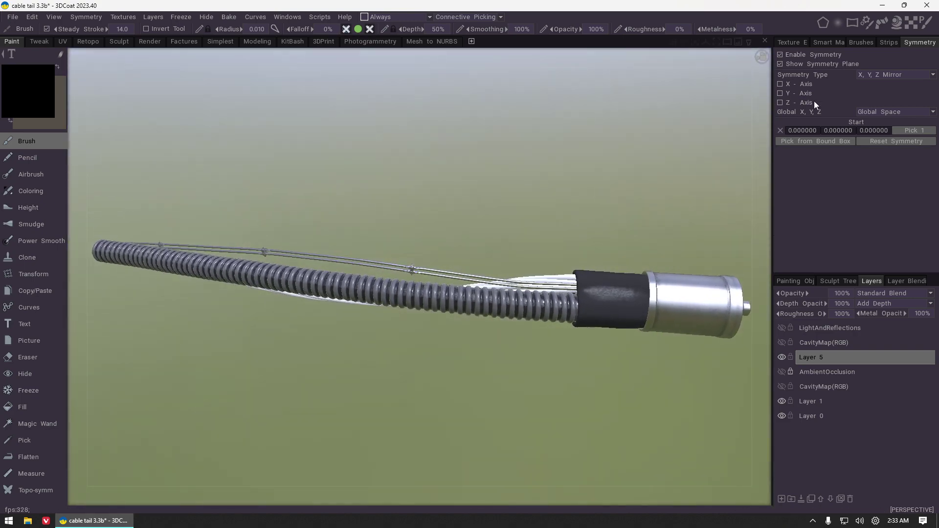
- Apply the sky-and-grass panorama from the SL Default HDRI set as the scene environment
click(852, 23)
click(906, 37)
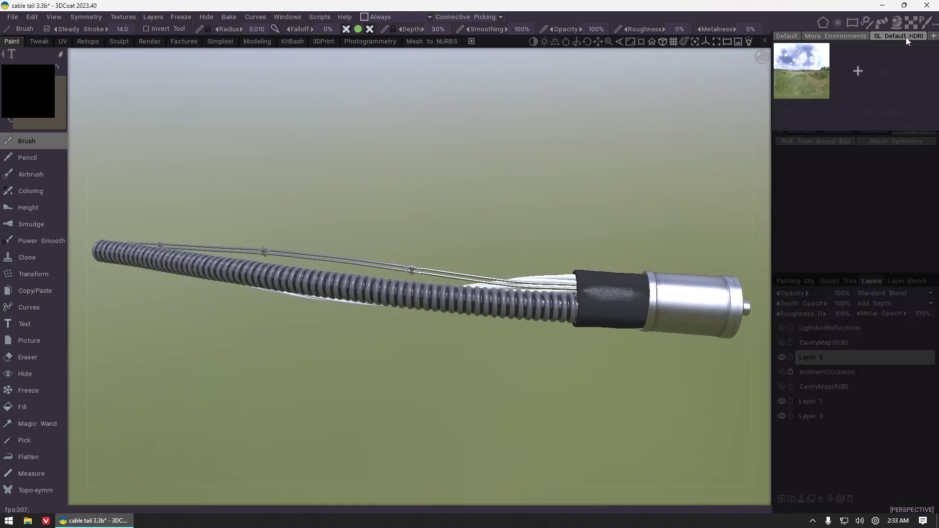
click(817, 84)
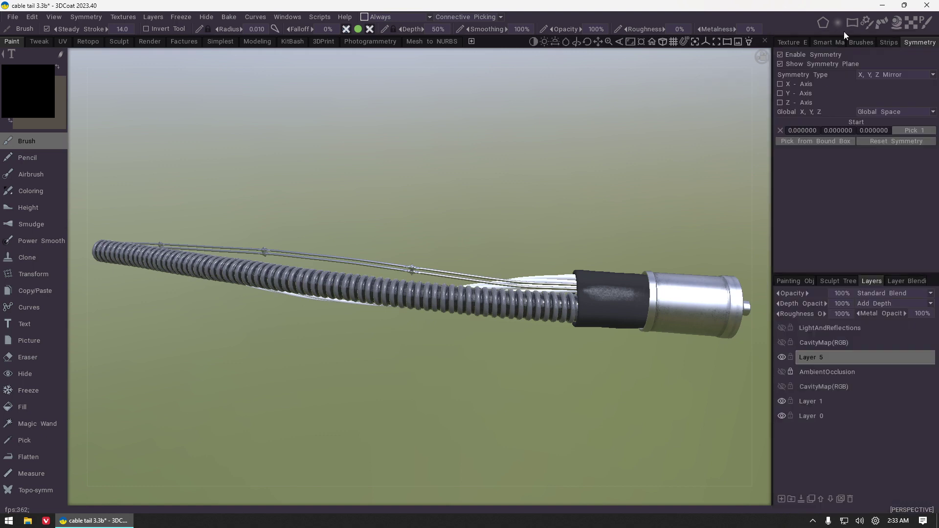
click(853, 23)
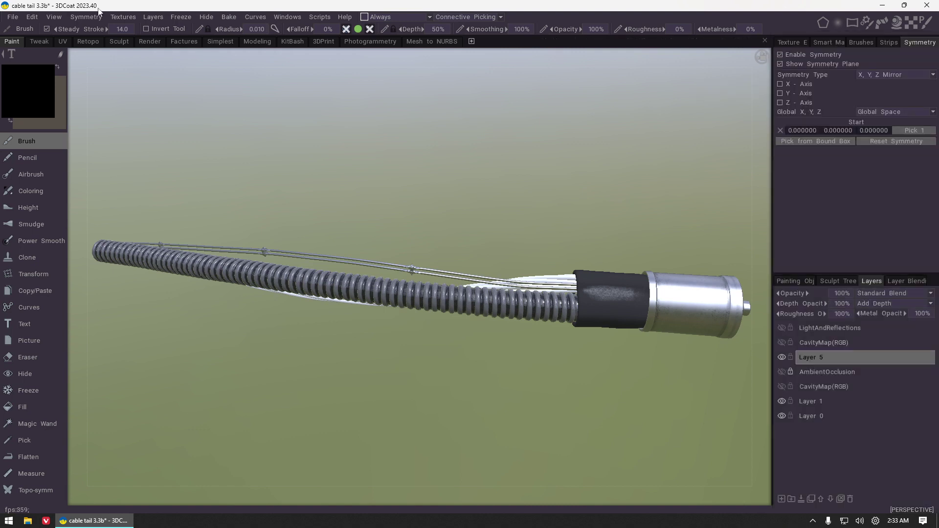
click(12, 18)
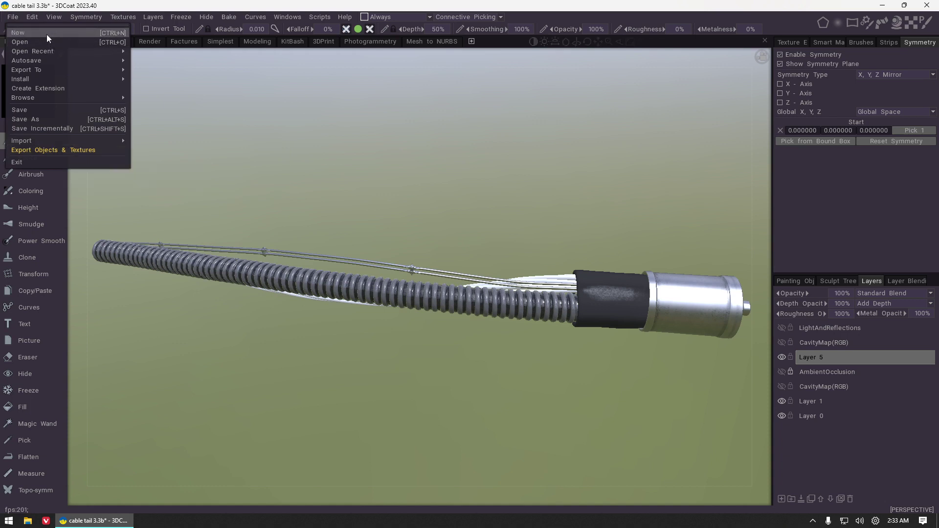
click(12, 17)
click(123, 17)
mouse_move(121, 51)
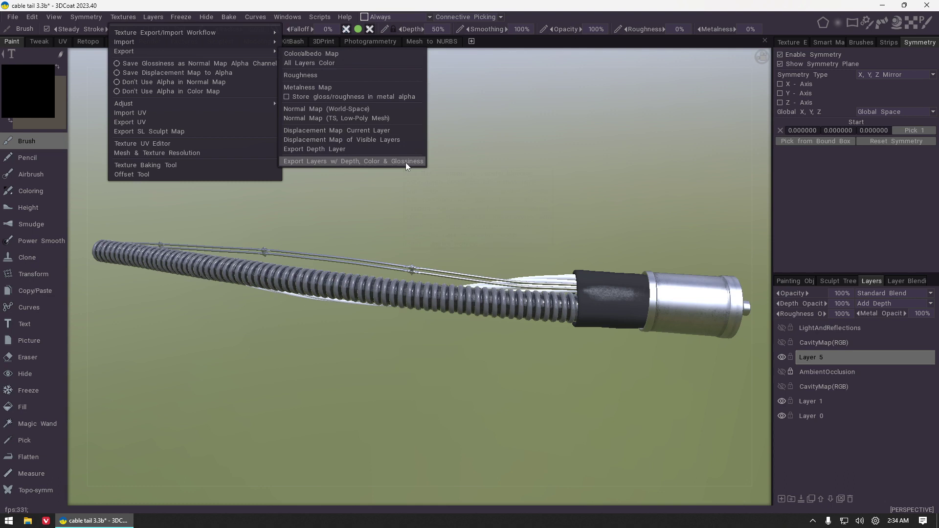
- Open the Export Objects & Textures settings for the cable tail model
click(13, 18)
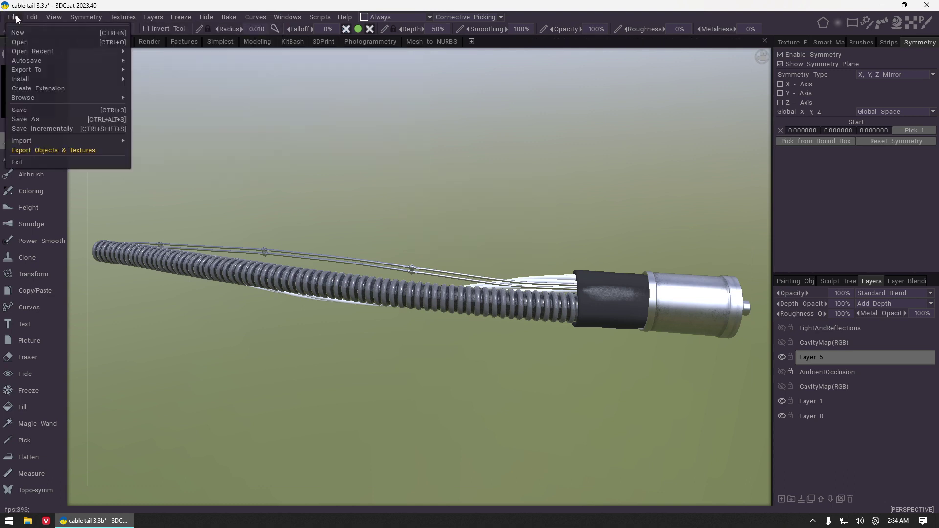
click(15, 19)
click(16, 20)
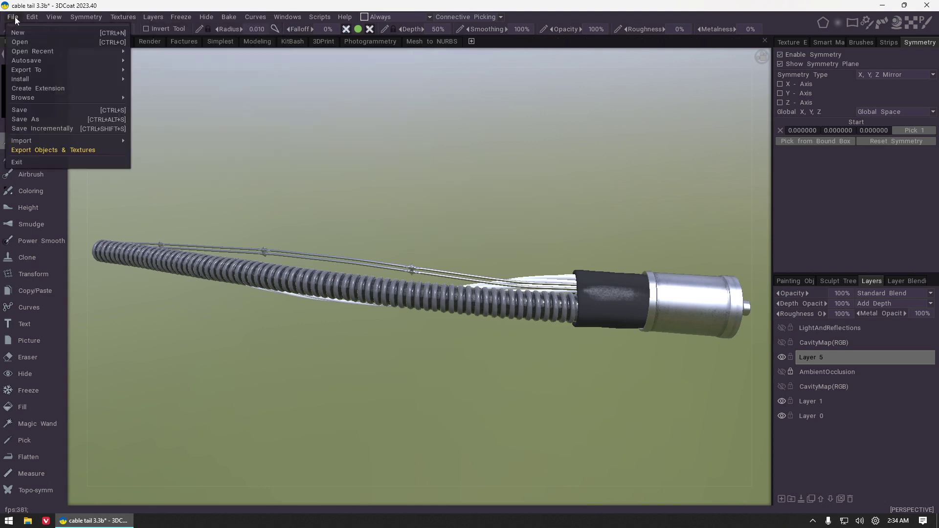
click(52, 150)
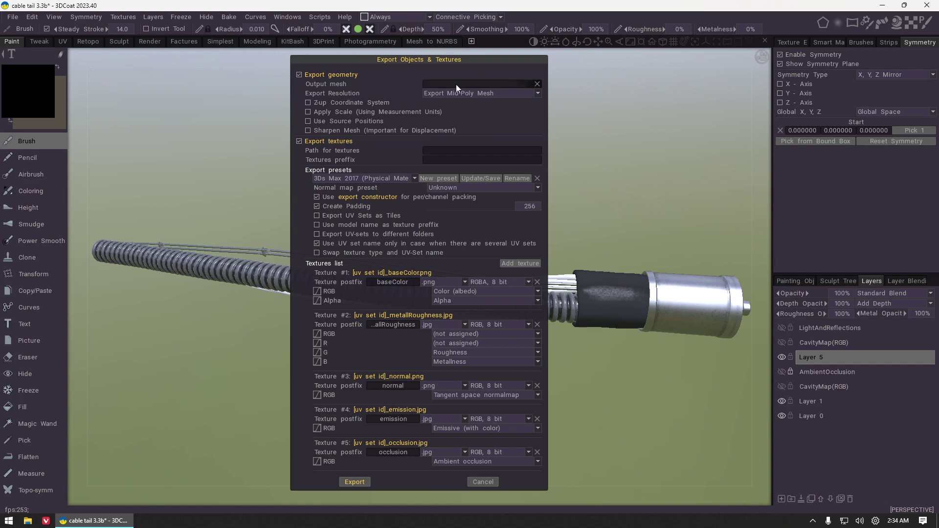
- Set the output mesh to cable tail.gltf in gltf format in the Textures\Second Life Creation folder, replacing the existing file
click(490, 84)
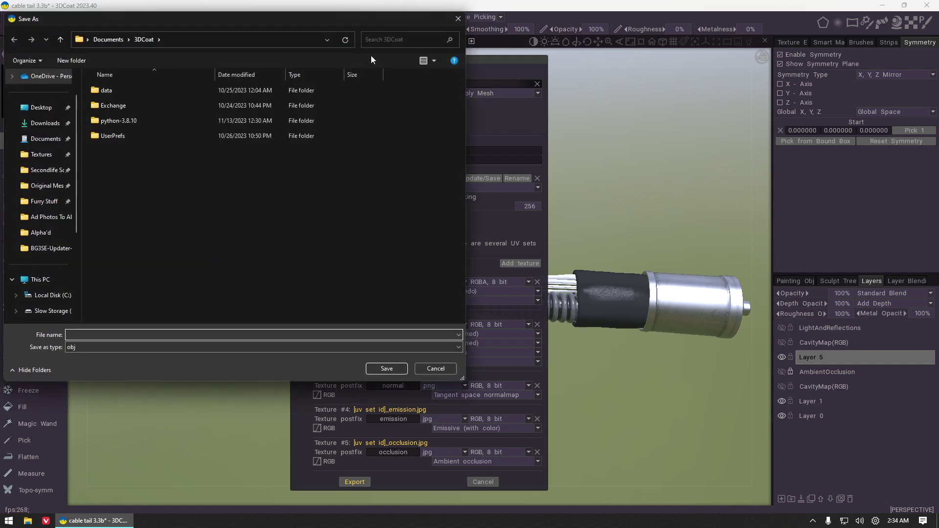
drag(344, 22, 506, 71)
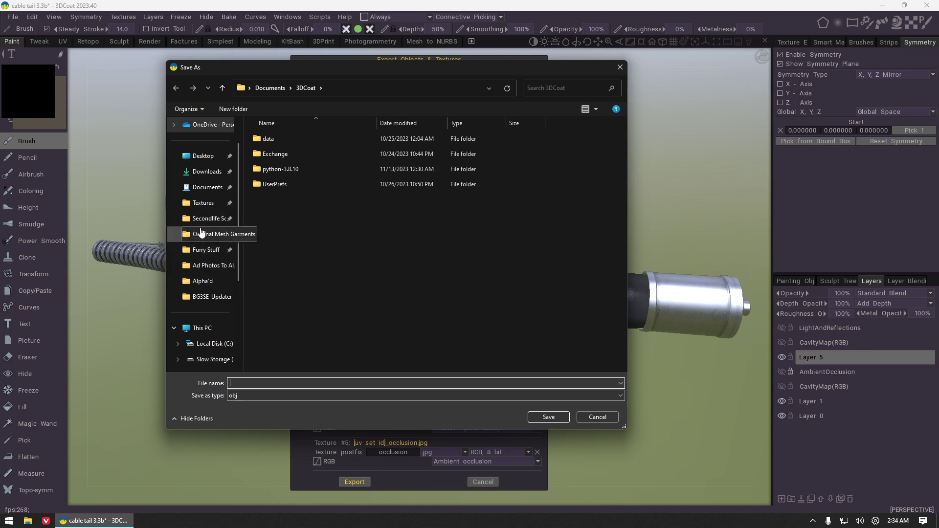
click(195, 204)
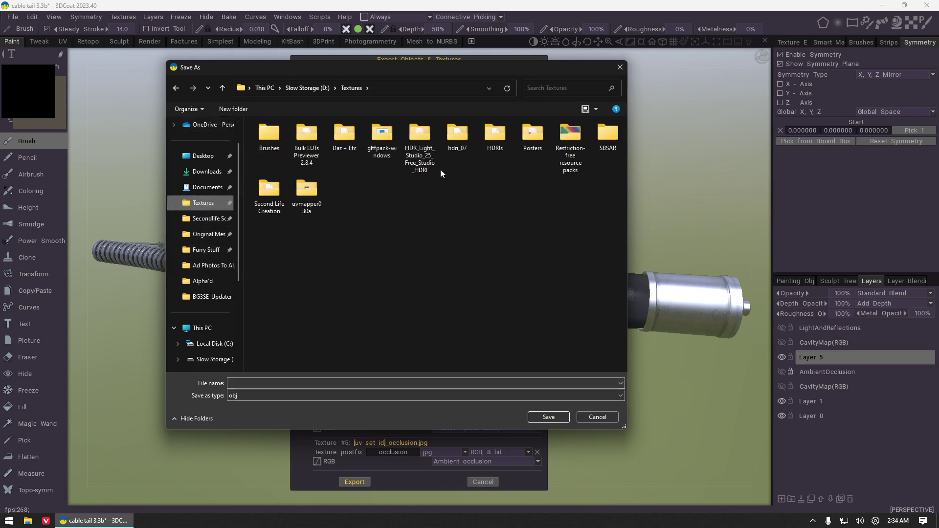
double_click(269, 204)
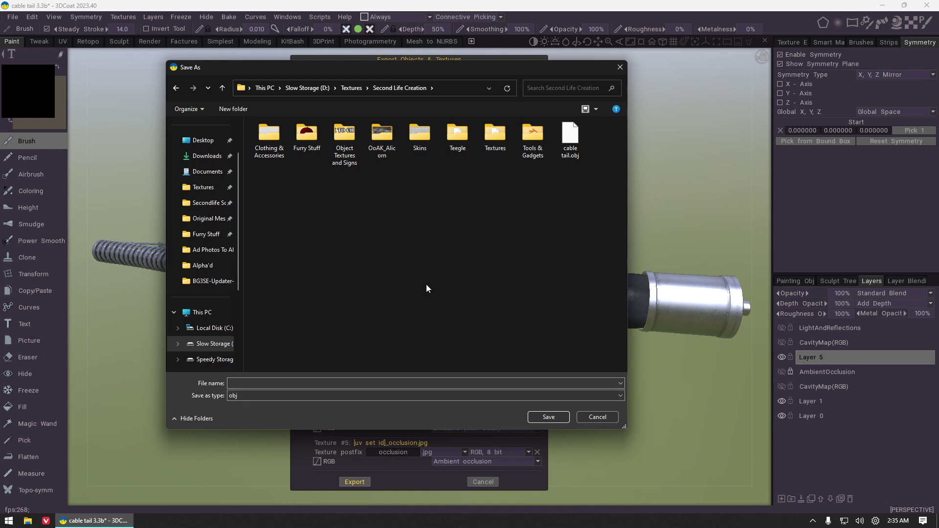
click(305, 396)
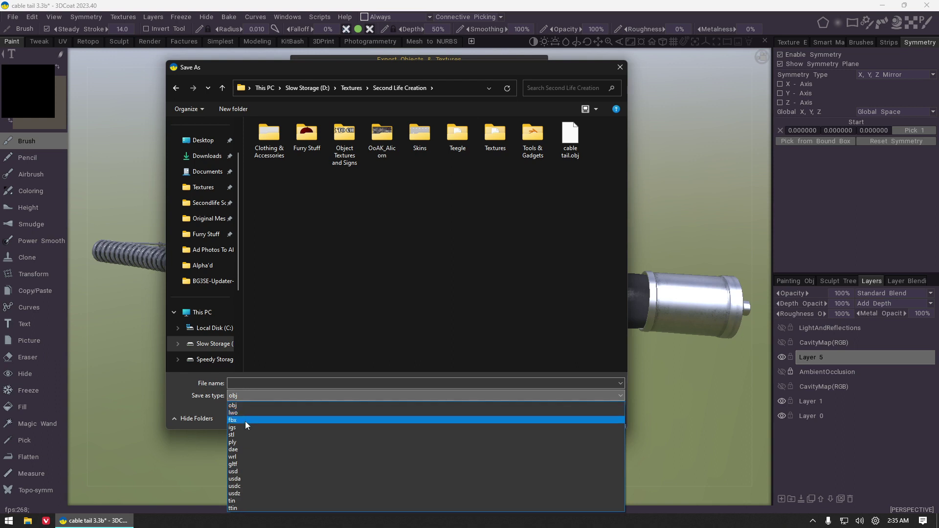
click(239, 465)
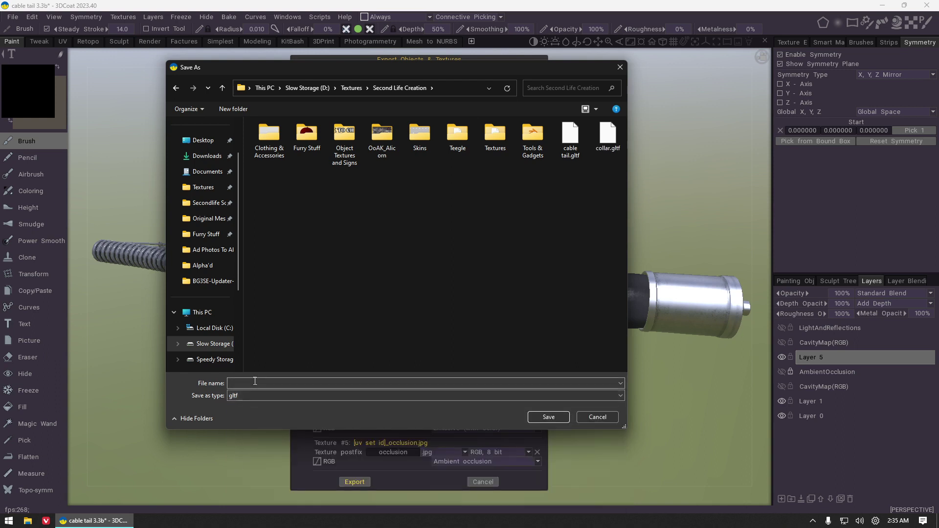
click(255, 382)
click(559, 142)
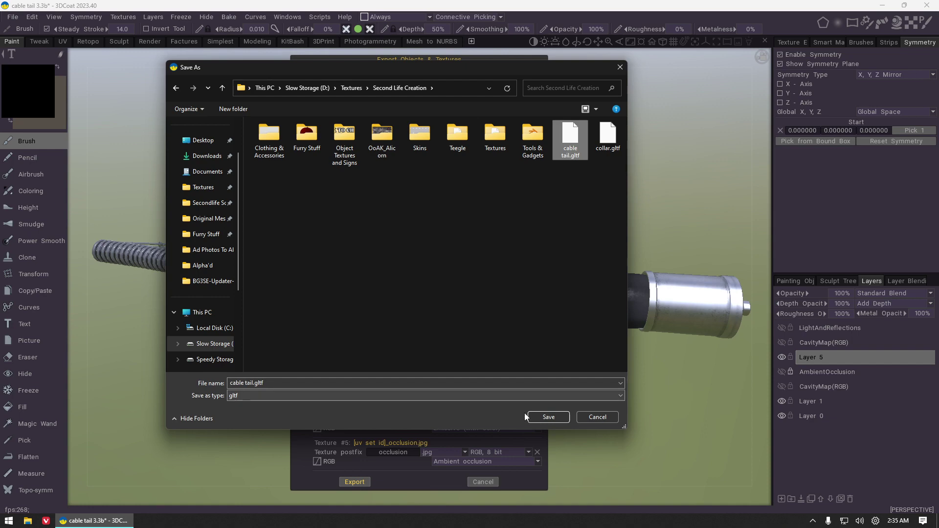
click(551, 417)
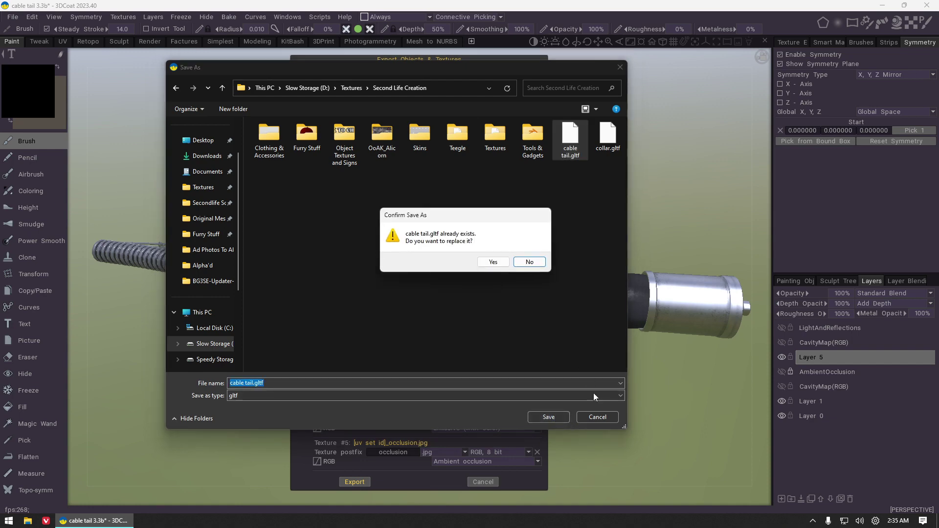
click(493, 262)
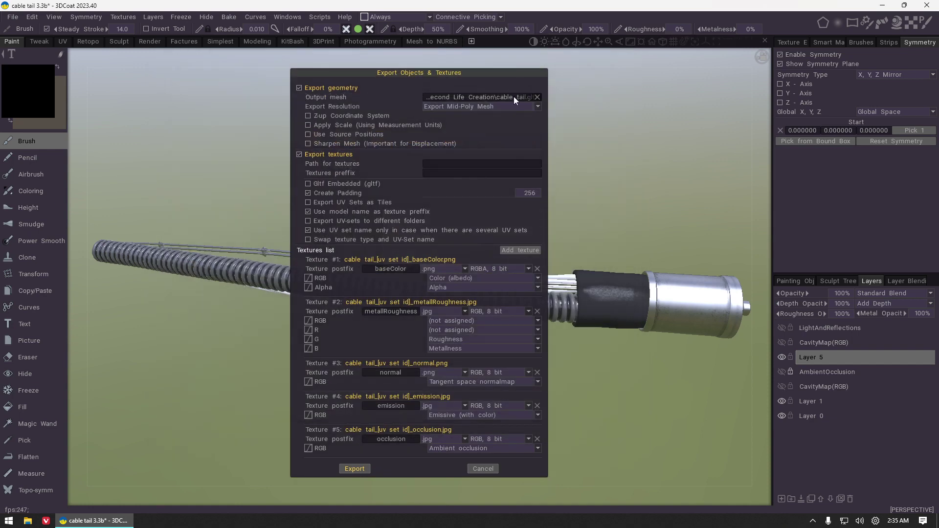
- Enable Gltf Embedded and set the texture padding to 16 in the export settings
click(460, 107)
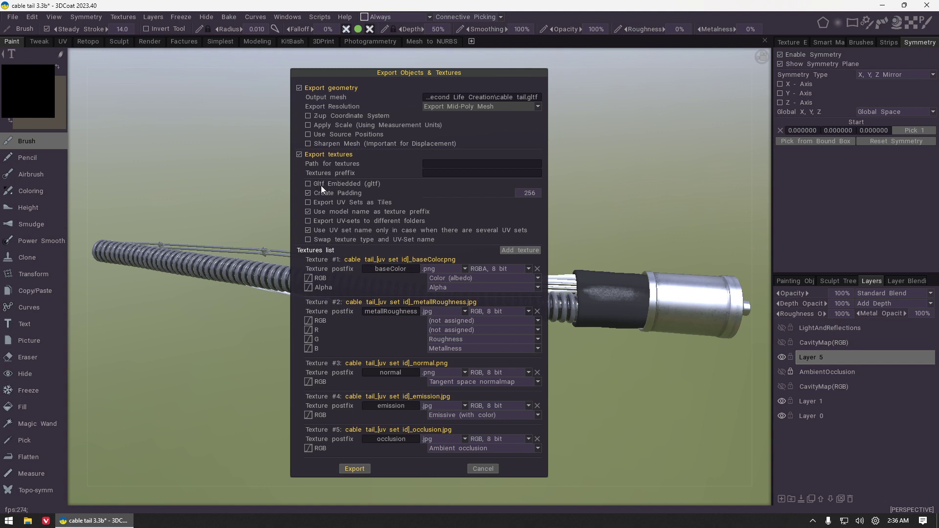
click(308, 184)
click(533, 193)
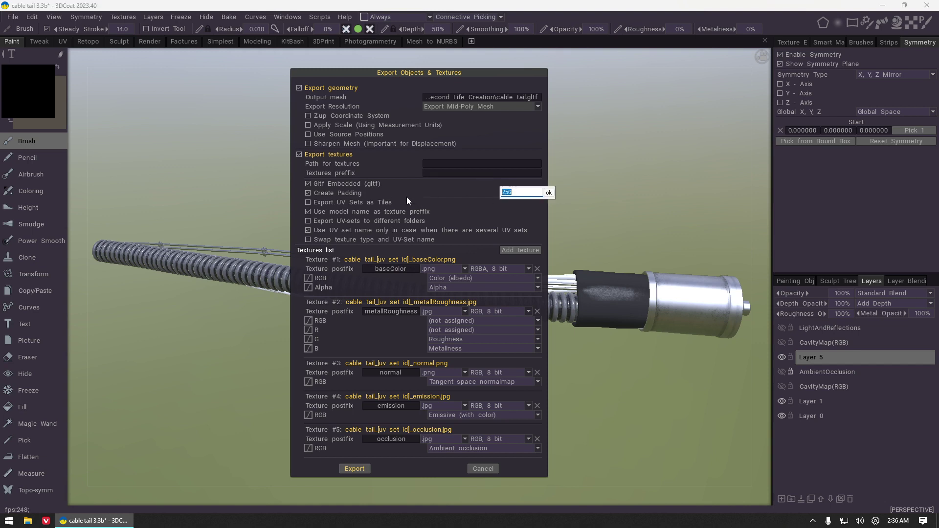
text(16)
click(548, 192)
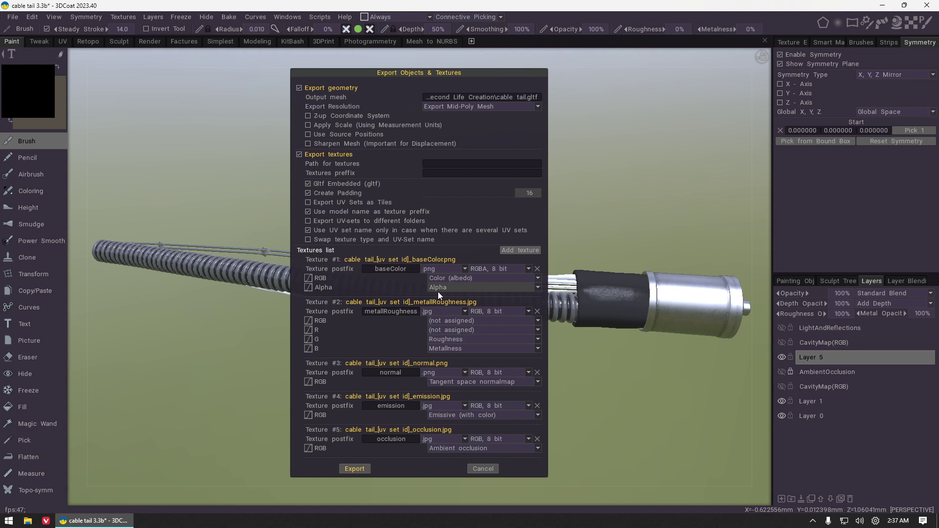
- Export the cable tail mesh and its textures with the configured glTF settings
drag(410, 72, 181, 48)
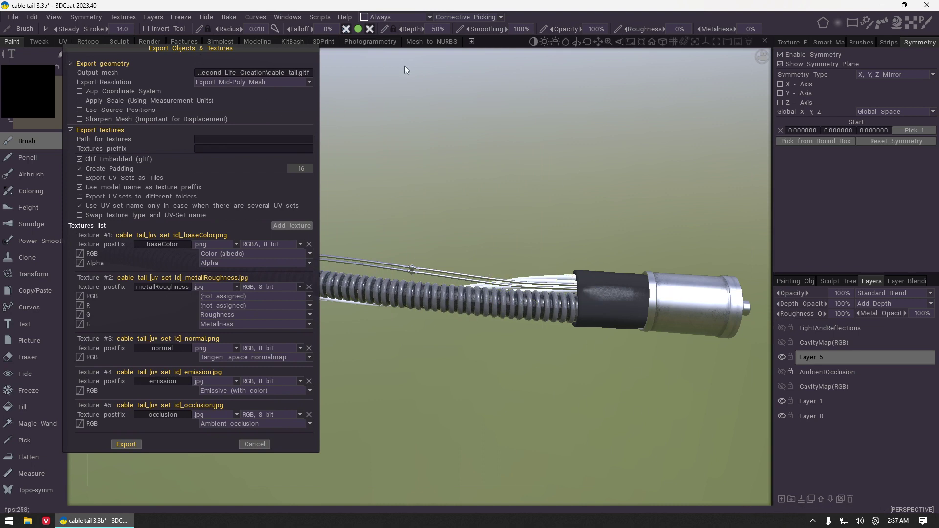
drag(197, 51, 459, 56)
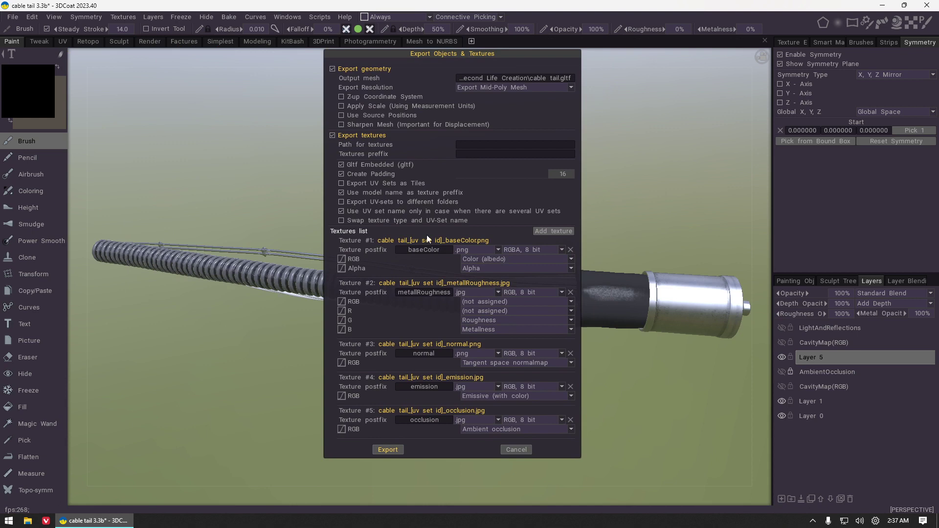
click(394, 450)
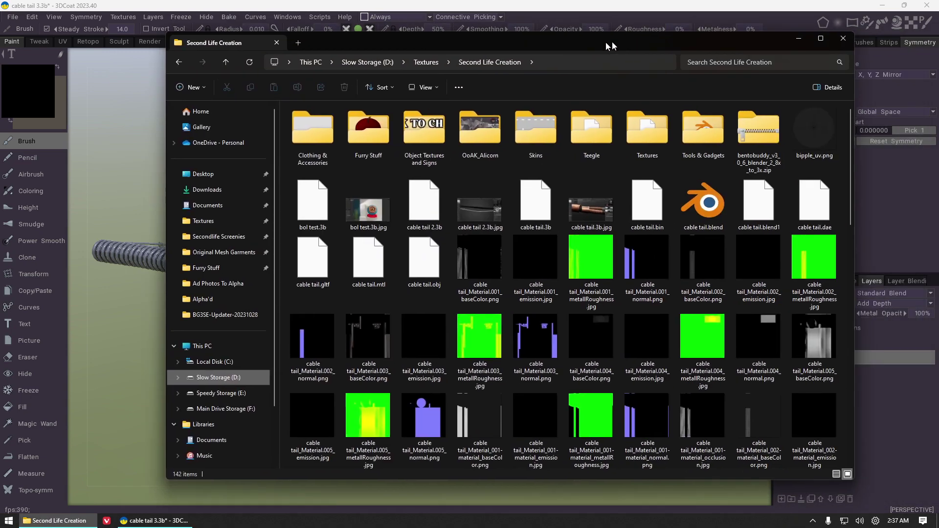
- Check cable tail.gltf and the texture files in the Second Life Creation folder in File Explorer, and return to 3DCoat
drag(613, 41, 563, 45)
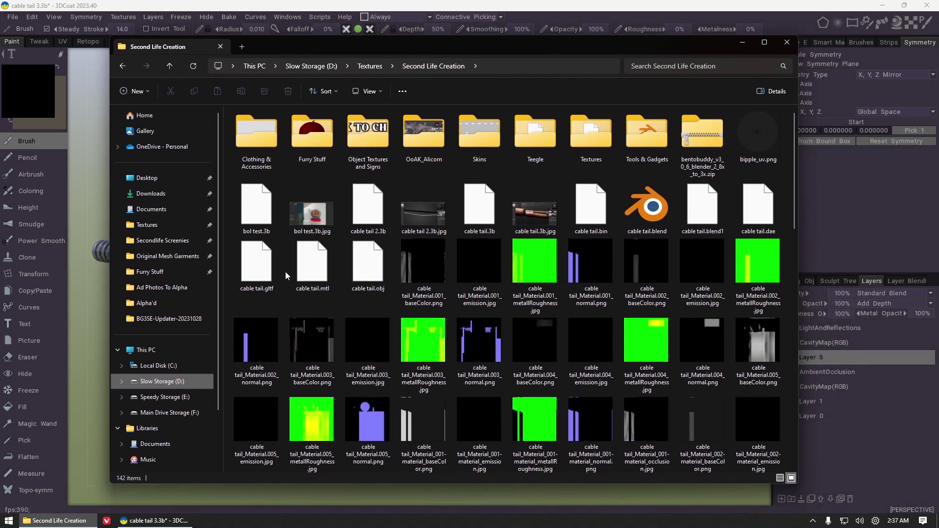
click(271, 274)
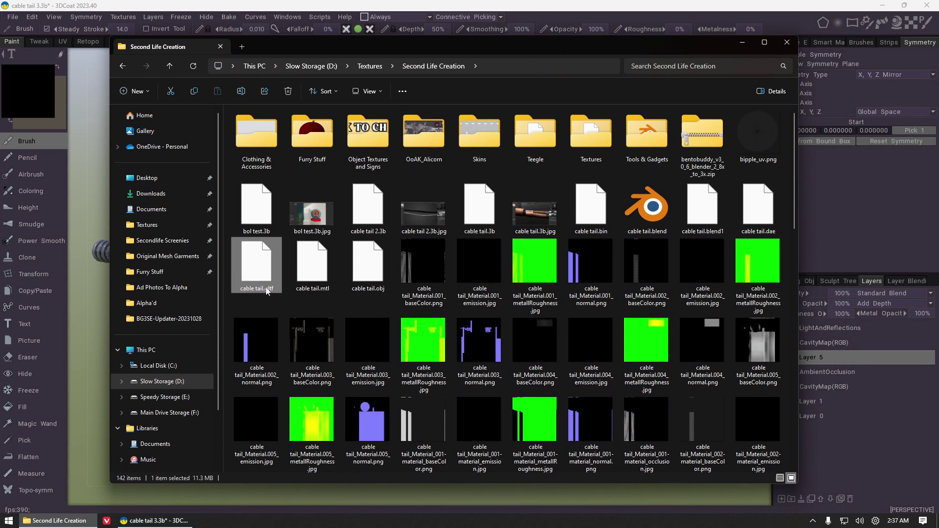
scroll(479, 269, down, 3)
scroll(631, 313, down, 3)
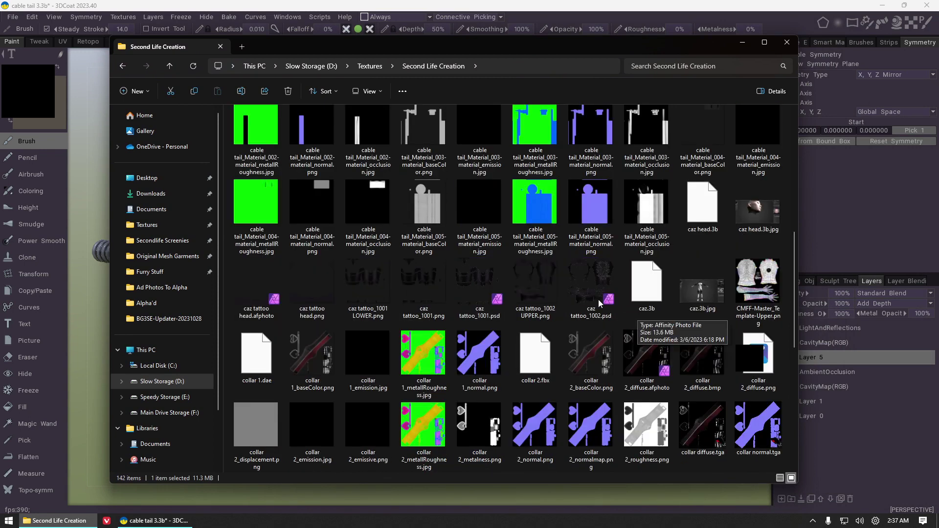
scroll(464, 264, up, 2)
scroll(465, 257, up, 5)
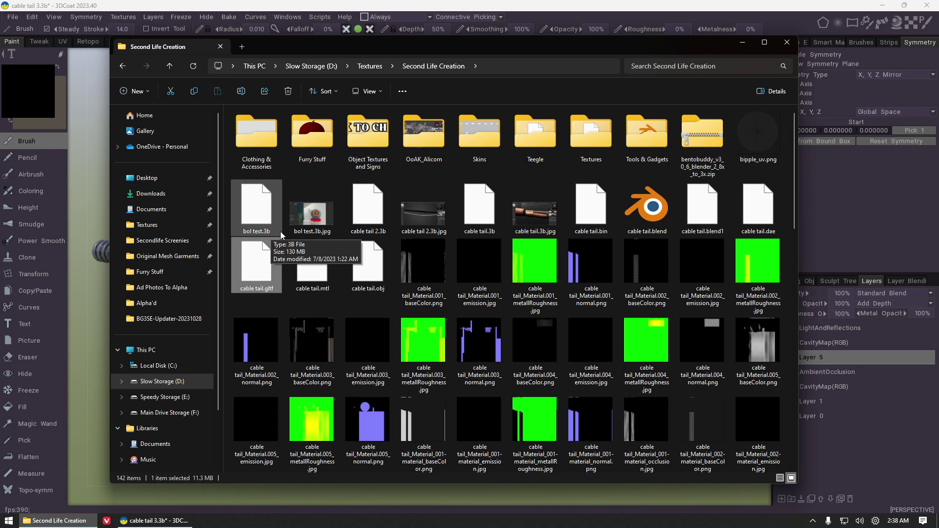
key(alt+Tab)
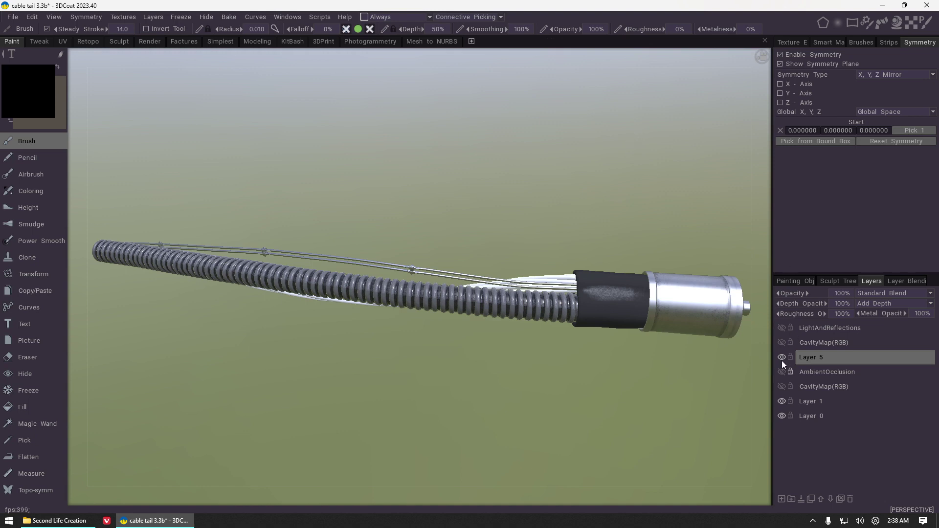
- Examine the cable tail's ribbed hose and metal connector up close, and look over the individual texture map export options
right_drag(684, 347, 483, 352)
scroll(484, 353, up, 5)
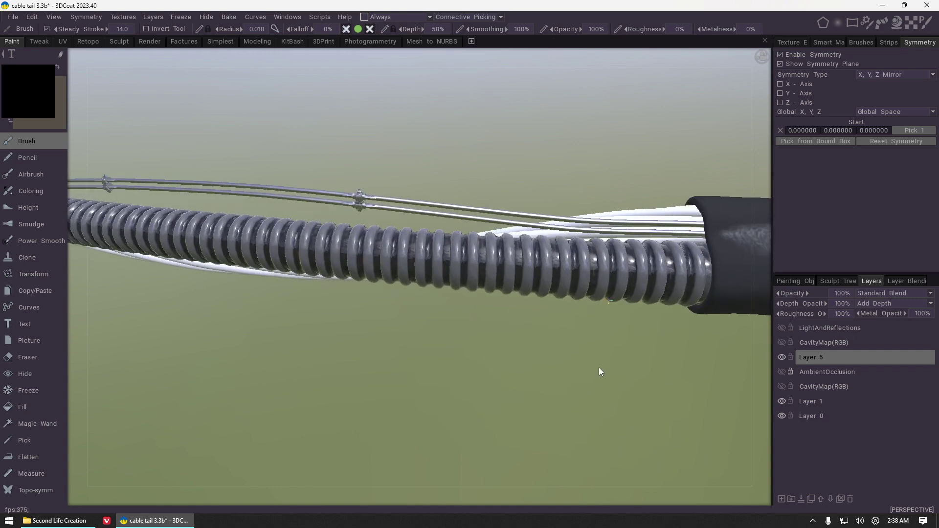
middle_drag(600, 374, 369, 380)
right_drag(639, 404, 566, 401)
right_drag(527, 440, 511, 331)
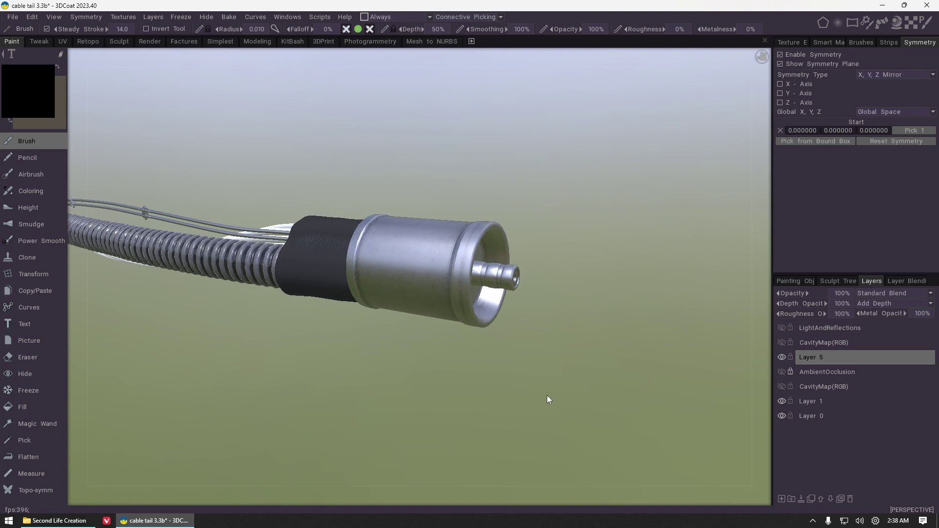
right_drag(547, 395, 582, 348)
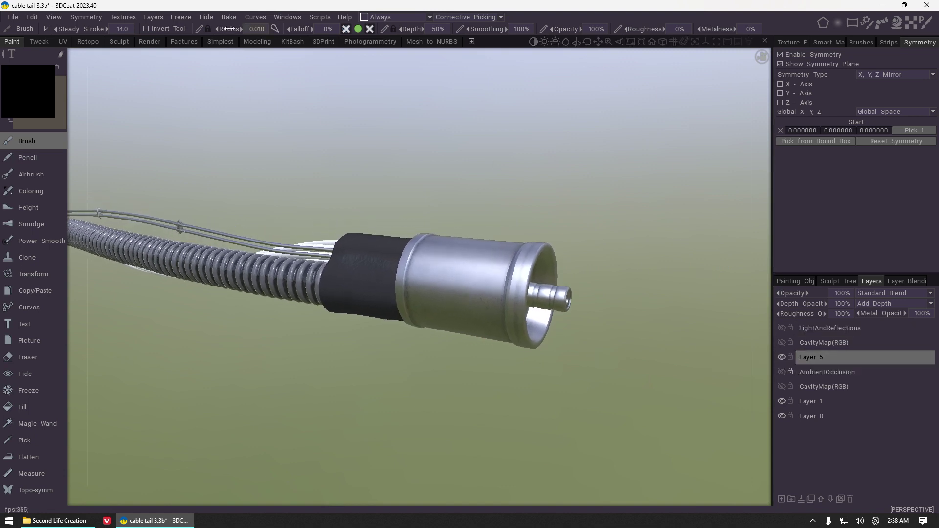
click(131, 17)
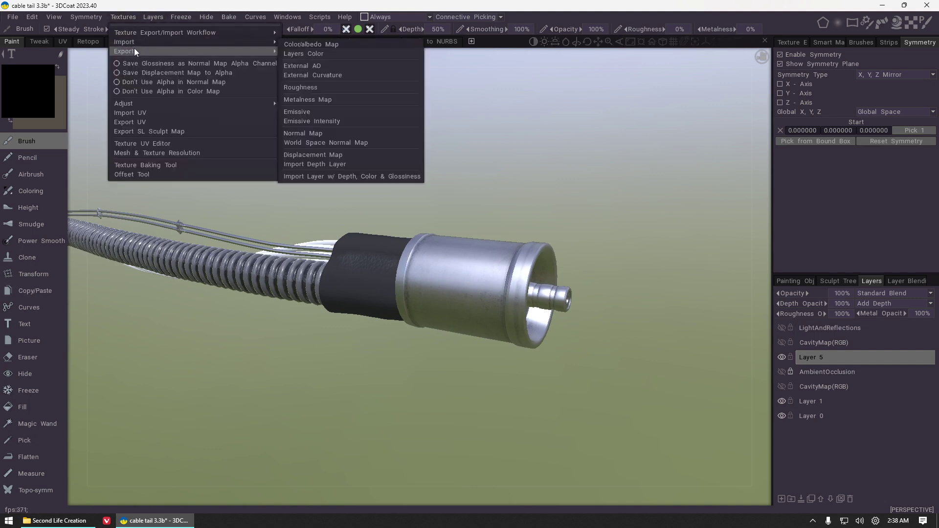
mouse_move(134, 49)
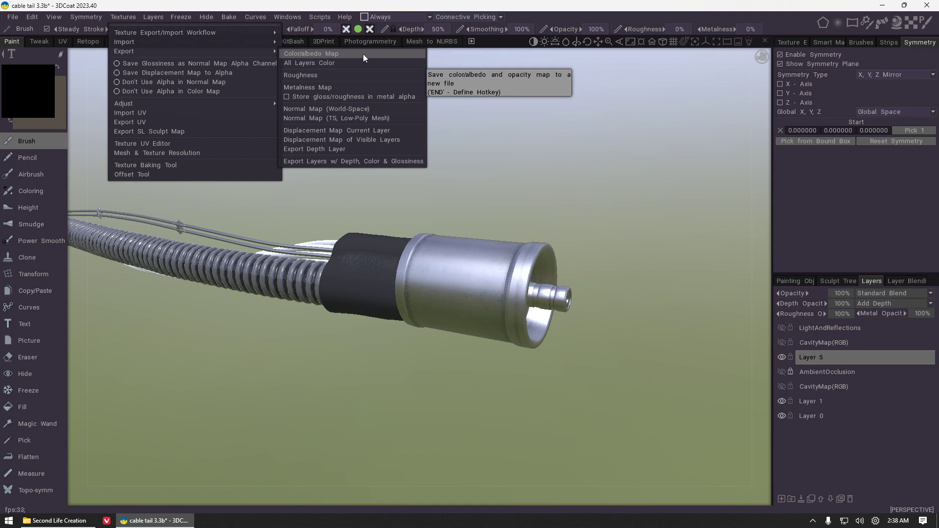
key(Escape)
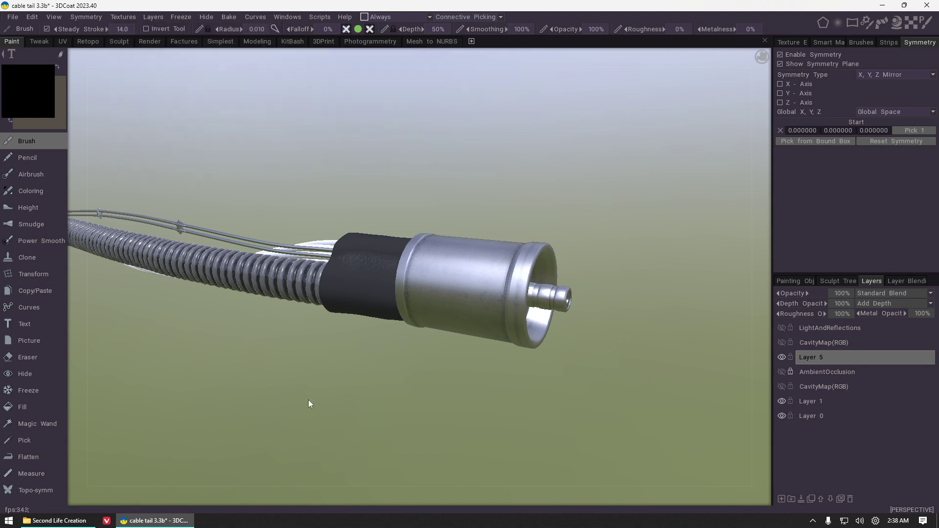
middle_drag(308, 401, 389, 383)
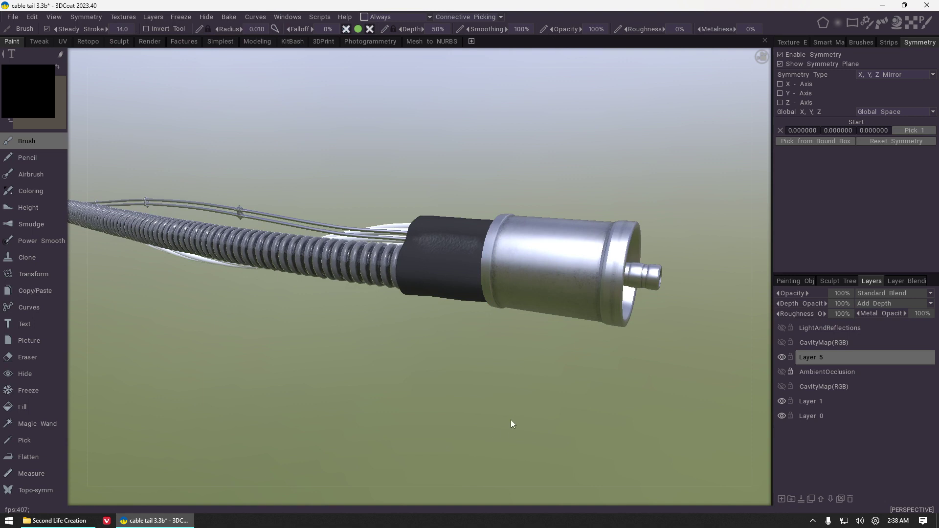